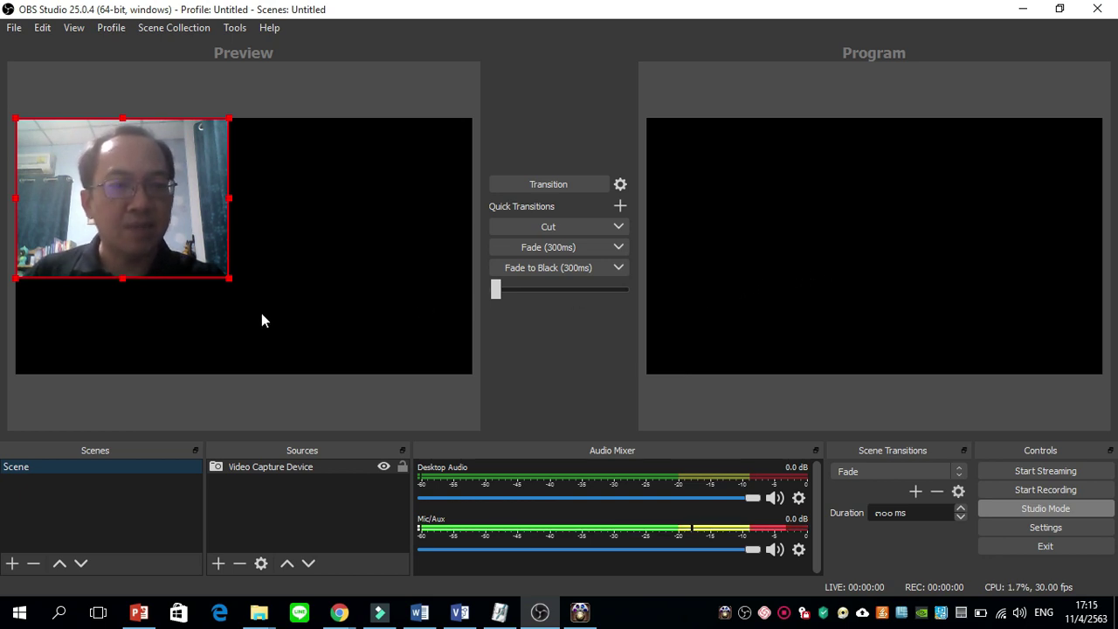
Shrink the webcam video and place it in the lower-right corner of the preview canvas
left_click_drag(175, 198, 416, 182)
left_click_drag(223, 126, 220, 161)
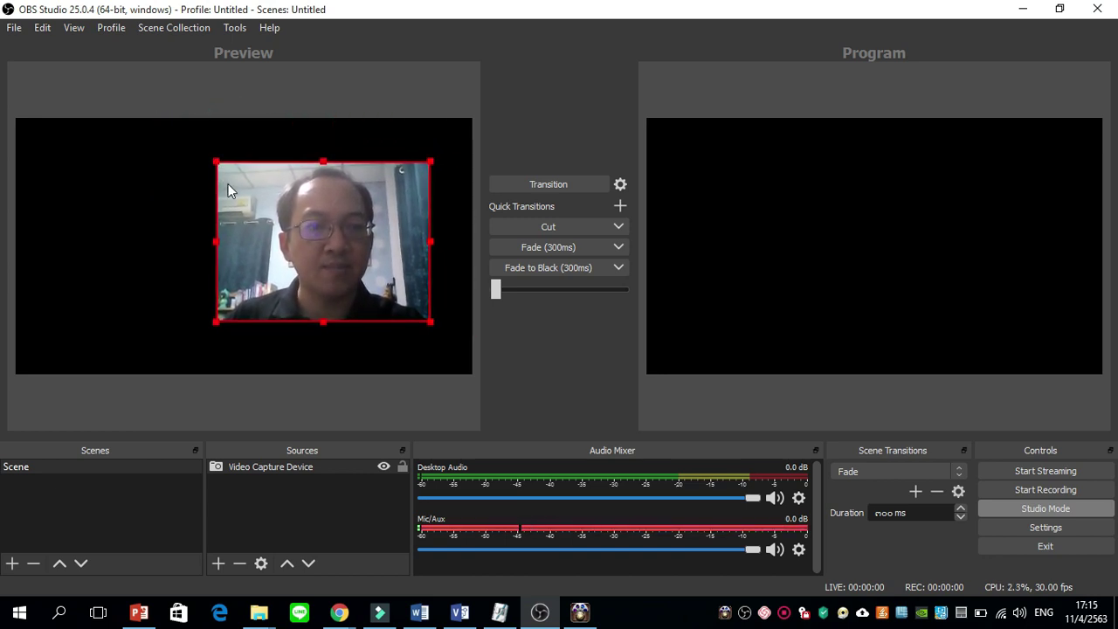
mouse_move(429, 323)
left_mouse_down()
mouse_move(320, 244)
mouse_move(408, 330)
mouse_move(433, 333)
left_mouse_up()
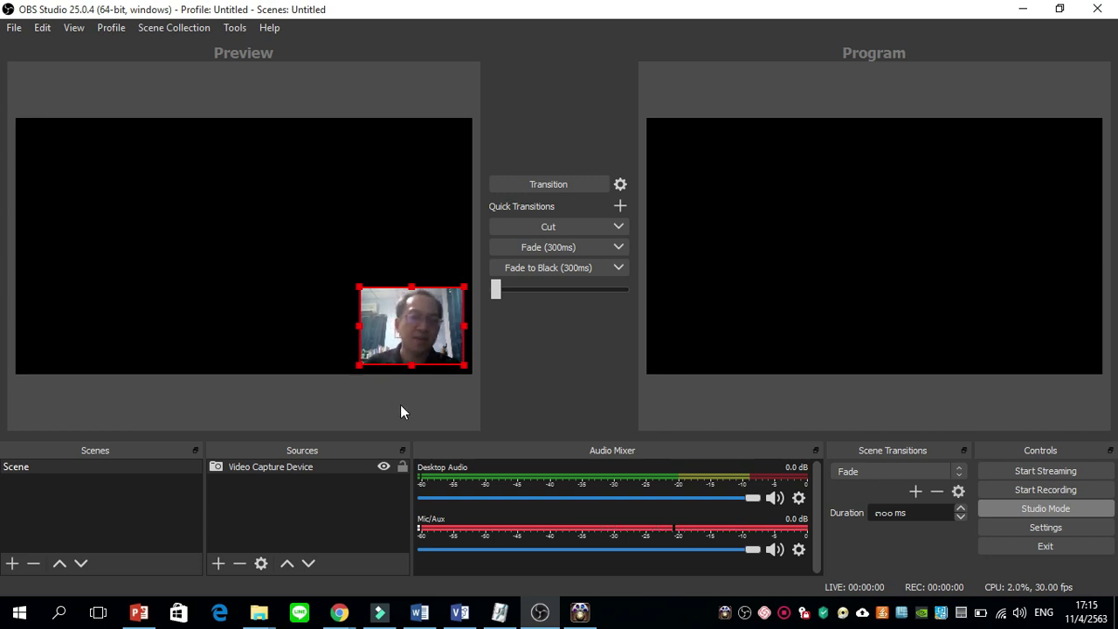
left_click(296, 338)
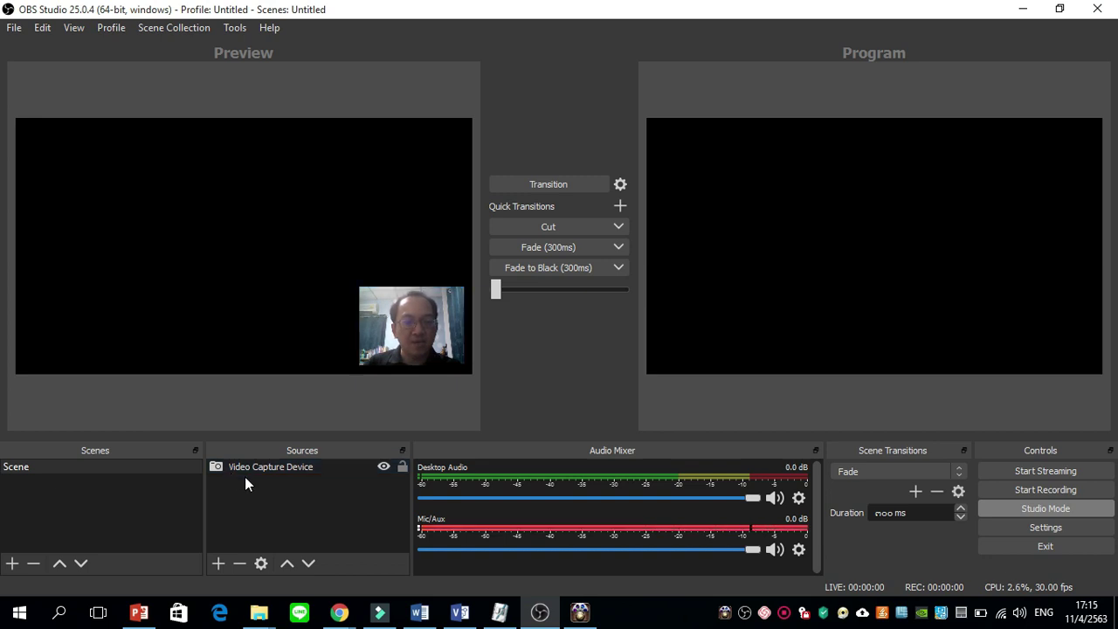
Add a new Window Capture source that captures the [Airplay.exe]: iPad window
left_click(220, 569)
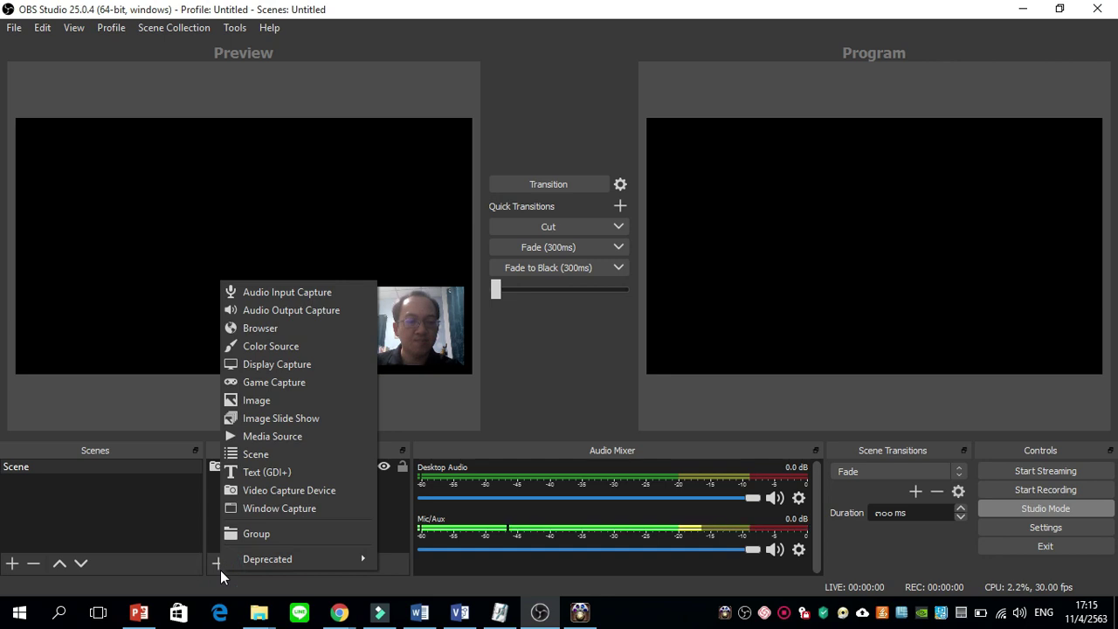
left_click(259, 512)
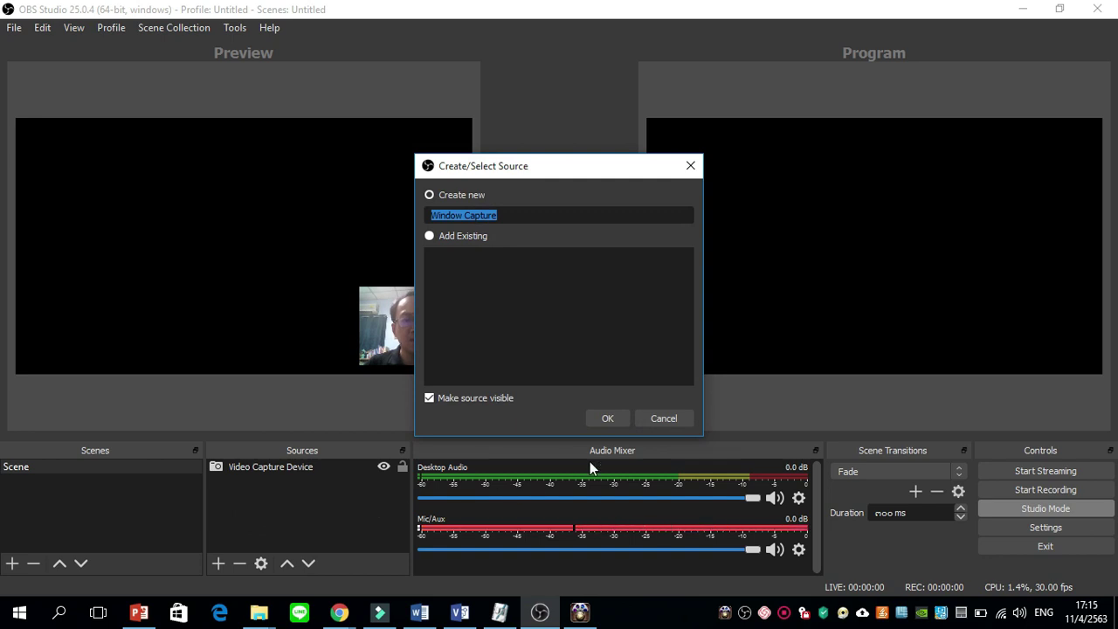
left_click(617, 420)
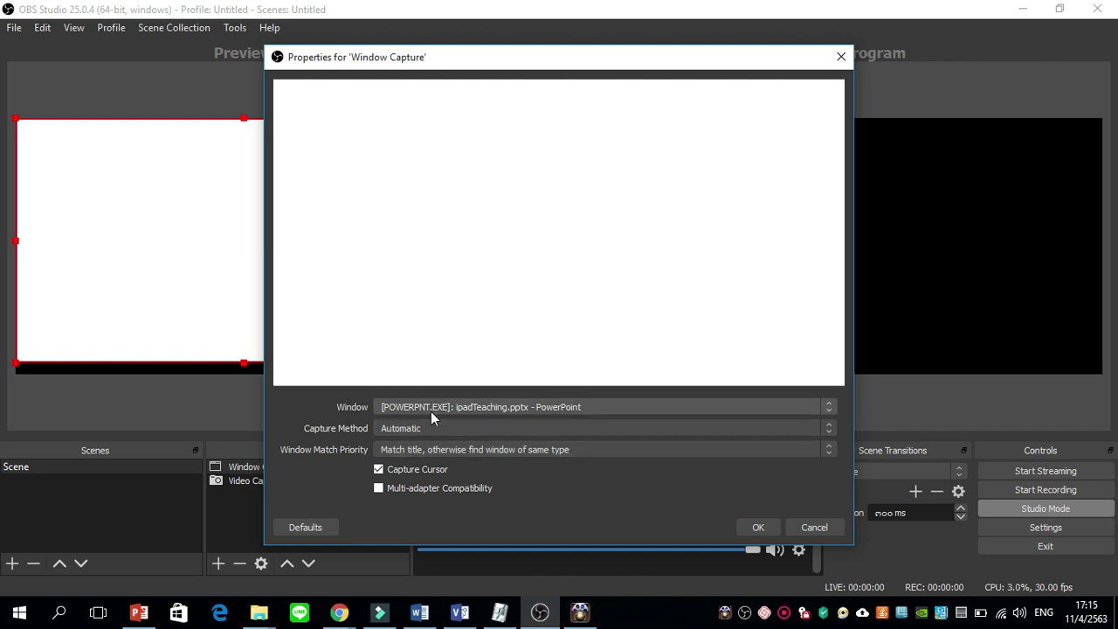
left_click(402, 411)
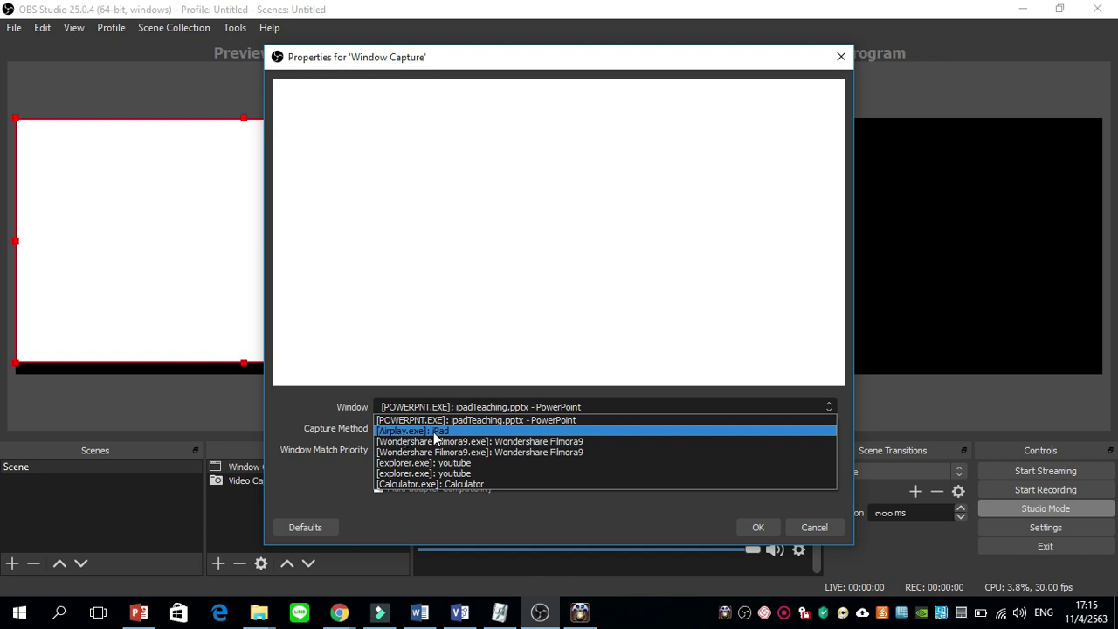
left_click(434, 432)
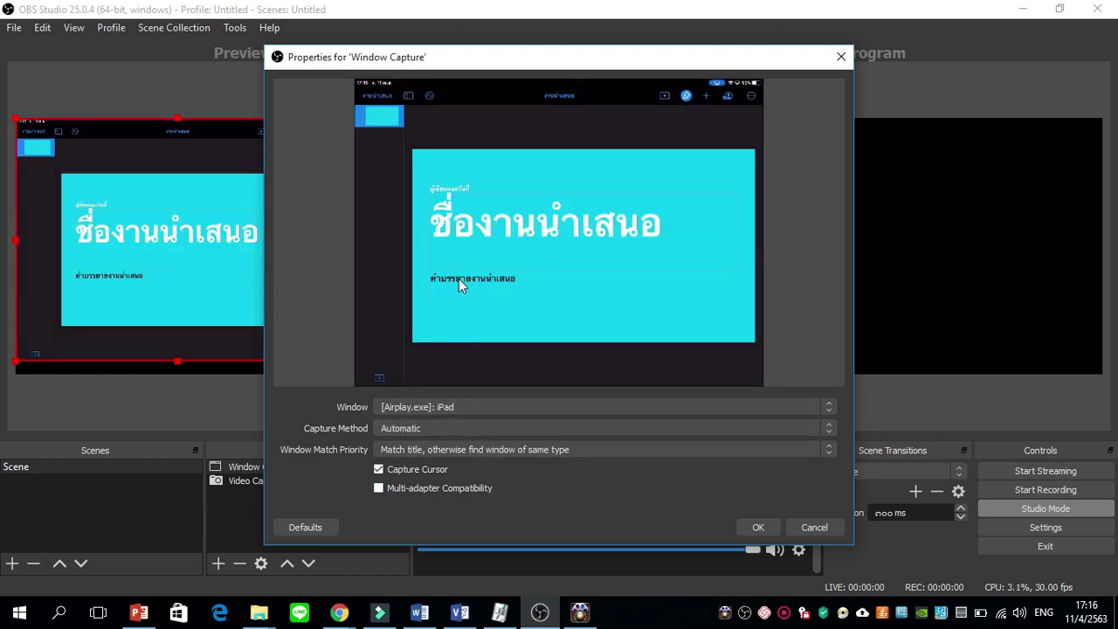
left_click(758, 528)
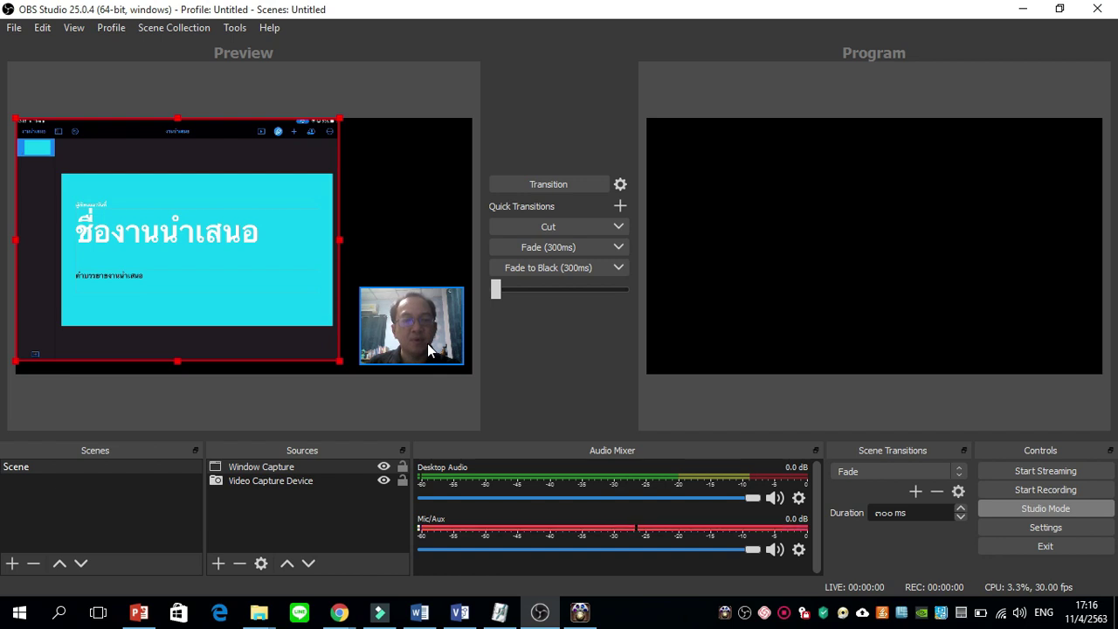
Resize and reposition the iPad window capture so the slide fills the whole preview canvas
left_click_drag(339, 241, 446, 273)
left_click_drag(361, 281, 355, 246)
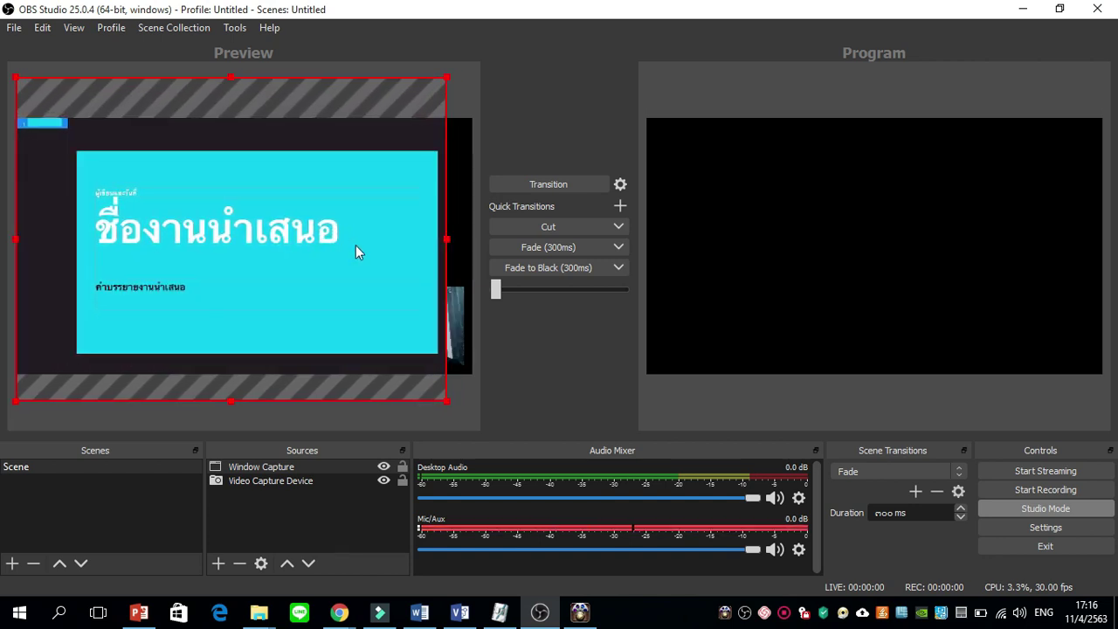
left_click_drag(354, 246, 330, 245)
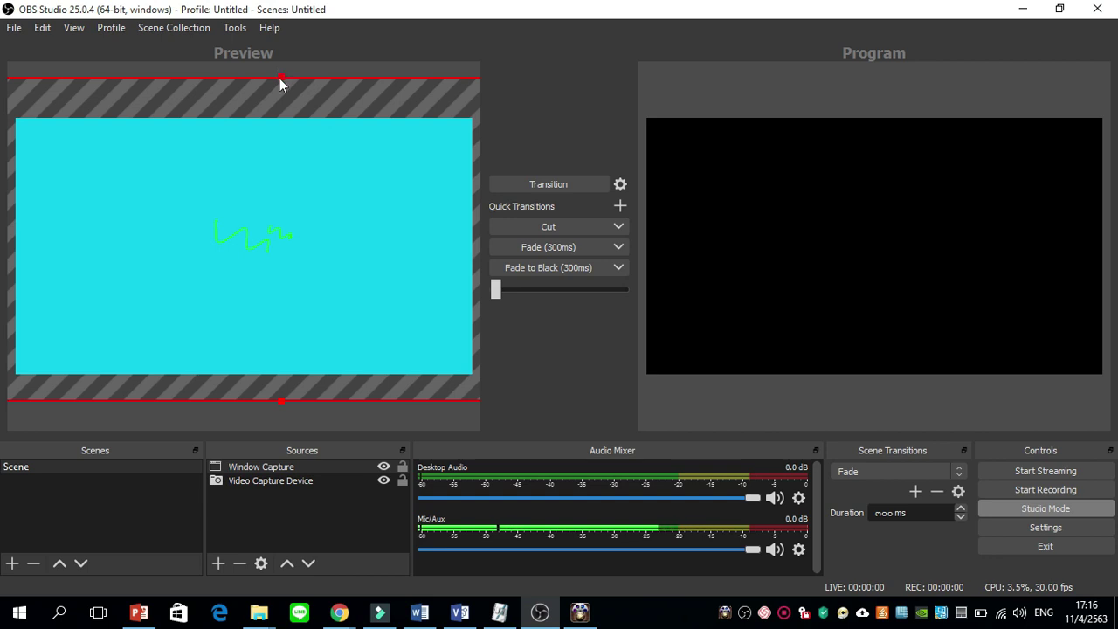
mouse_move(314, 306)
left_mouse_down()
mouse_move(317, 346)
mouse_move(334, 302)
mouse_move(333, 339)
mouse_move(370, 257)
mouse_move(369, 324)
mouse_move(402, 301)
left_mouse_up()
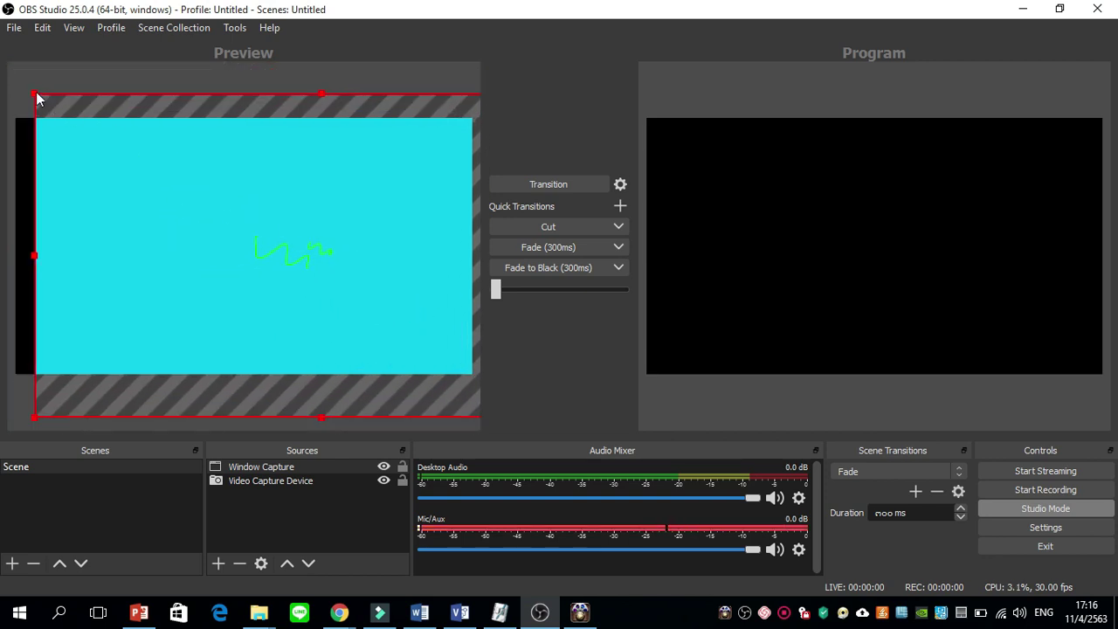
left_click_drag(47, 98, 158, 179)
left_click_drag(204, 218, 97, 200)
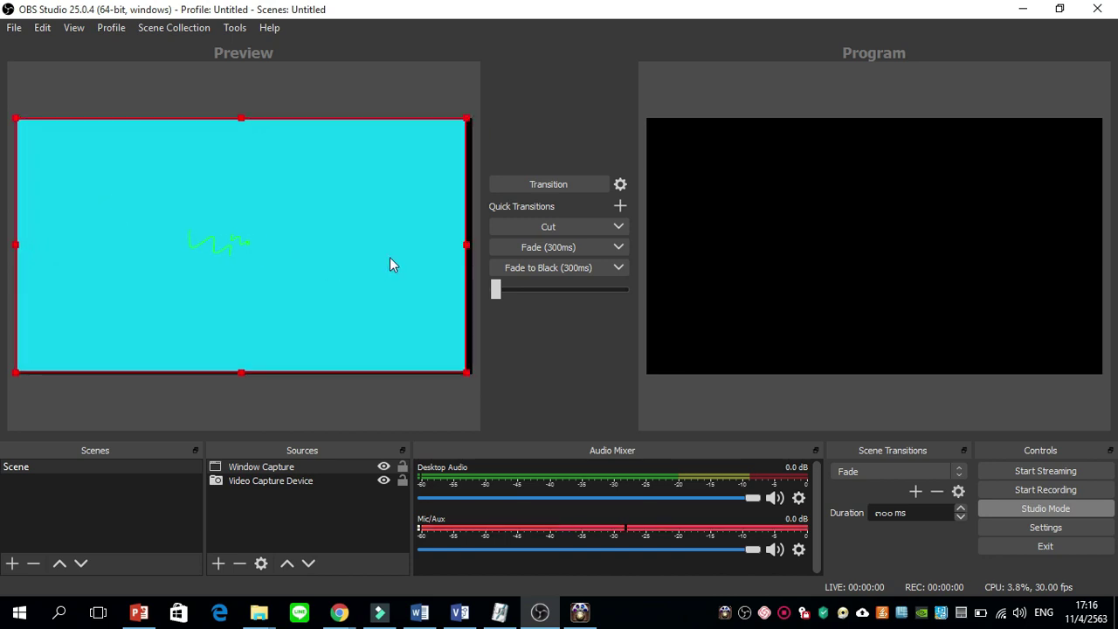
left_click_drag(467, 249, 473, 245)
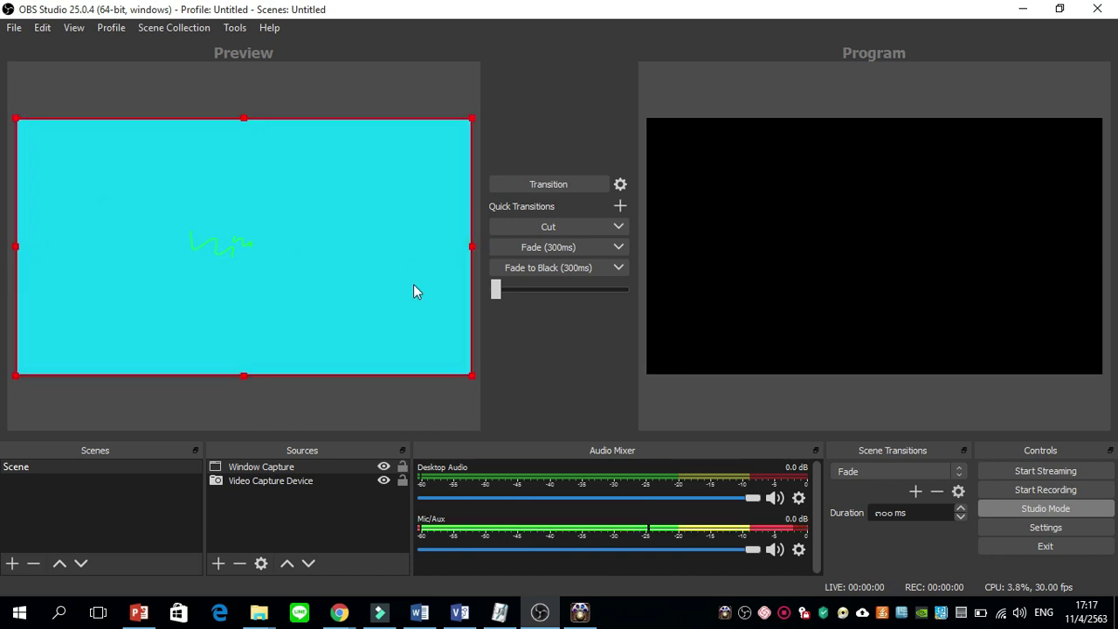
left_click(385, 404)
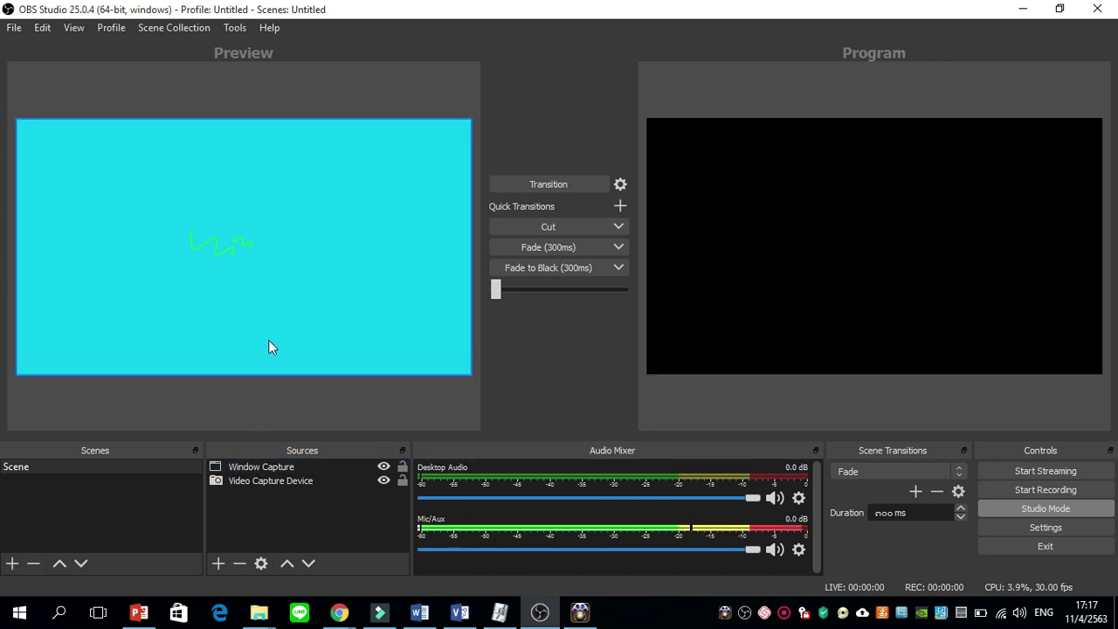
Move the Video Capture Device source above Window Capture so the webcam overlays the slide
left_click(269, 481)
left_click(268, 466, "ctrl")
left_click_drag(268, 469, 269, 470)
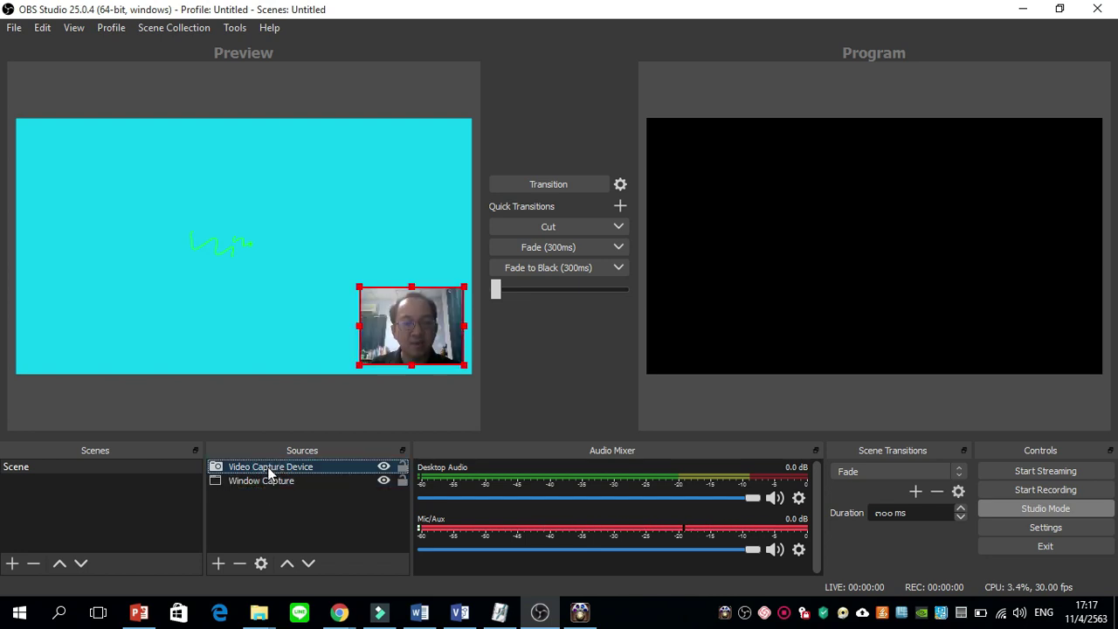
left_click(273, 500)
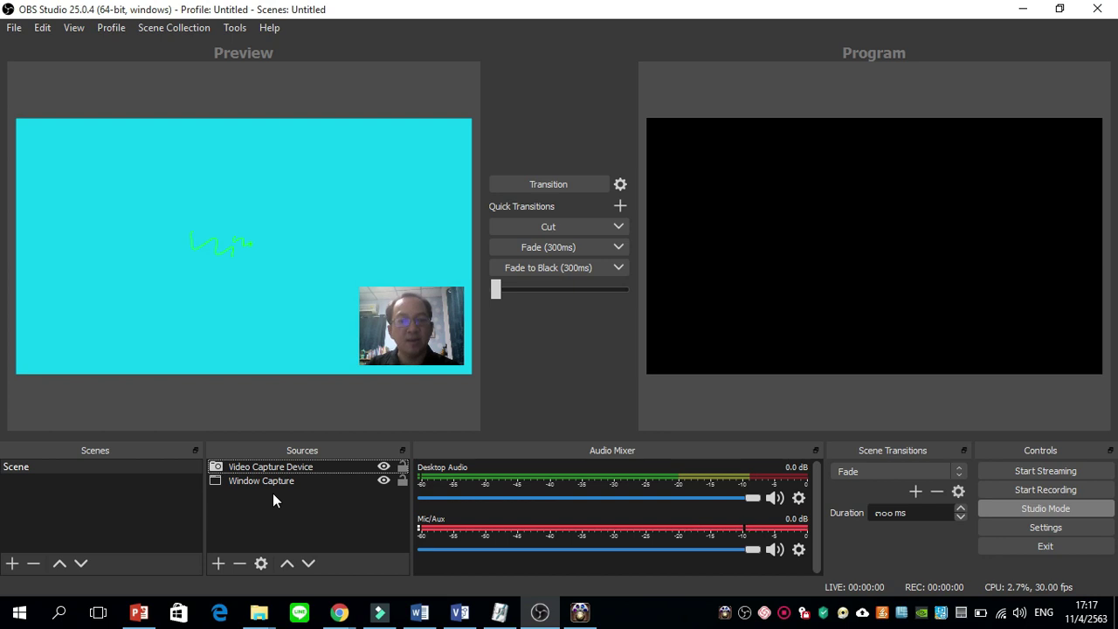
Put Window Capture in front of the webcam source, and return Video Capture Device to the front of the stacking order
left_click(278, 477)
left_click_drag(278, 481, 278, 470)
left_click(279, 504)
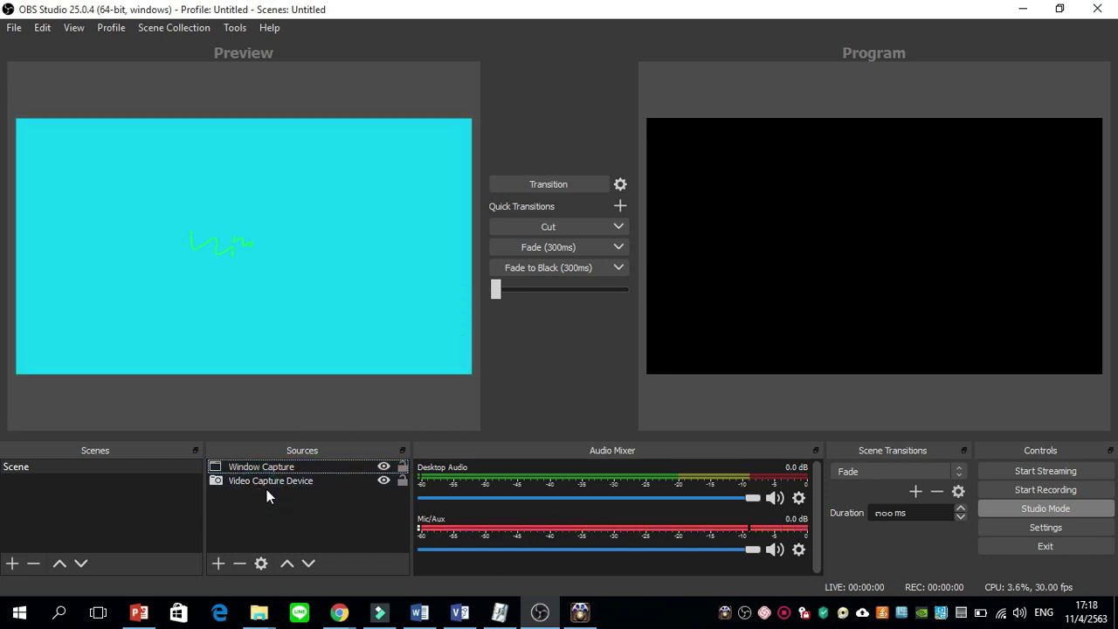
left_click(267, 487)
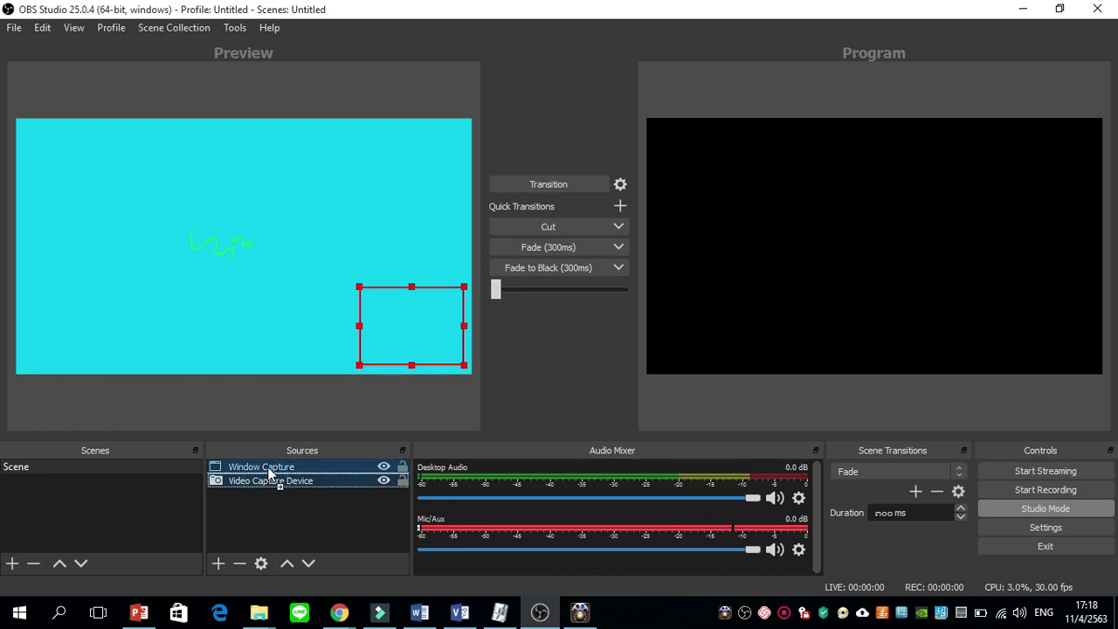
left_click_drag(268, 478, 271, 463)
left_click(275, 507)
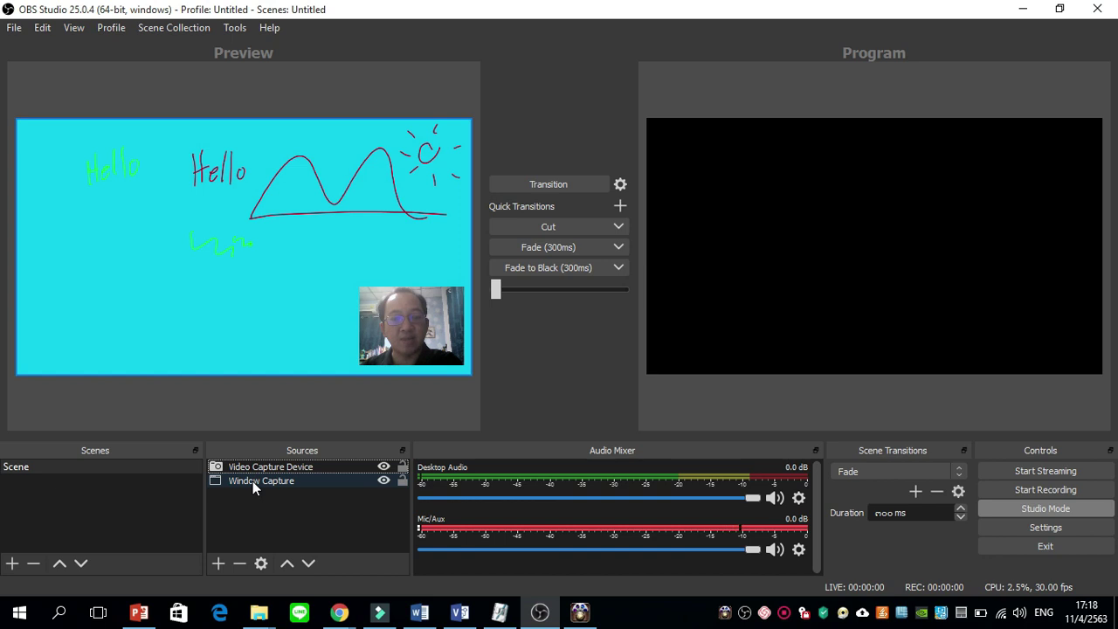
left_click(367, 299)
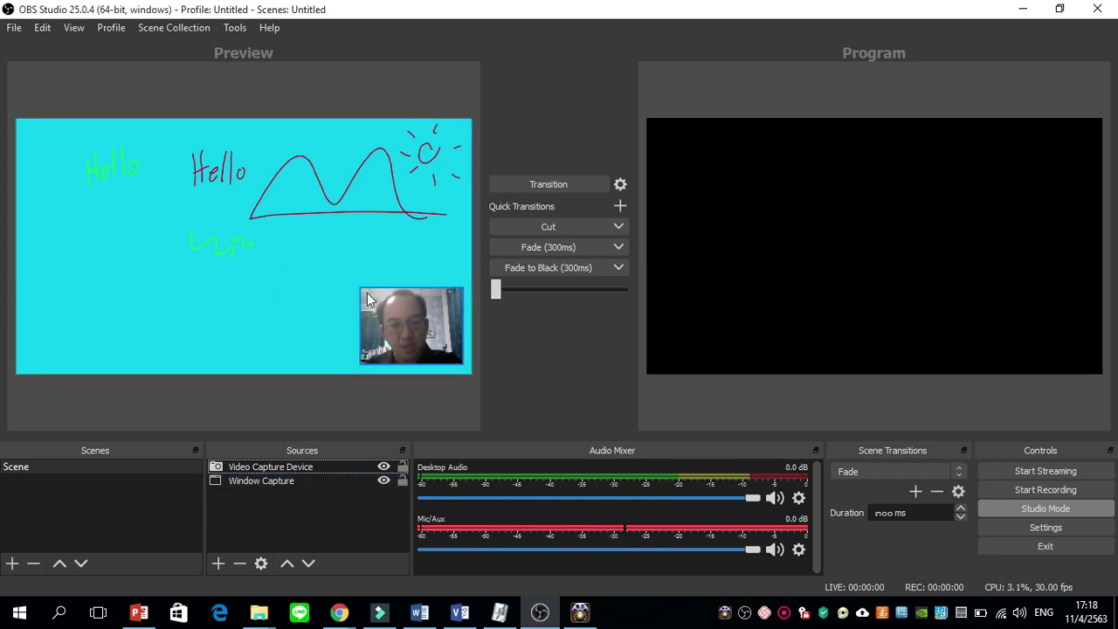
left_click(358, 377)
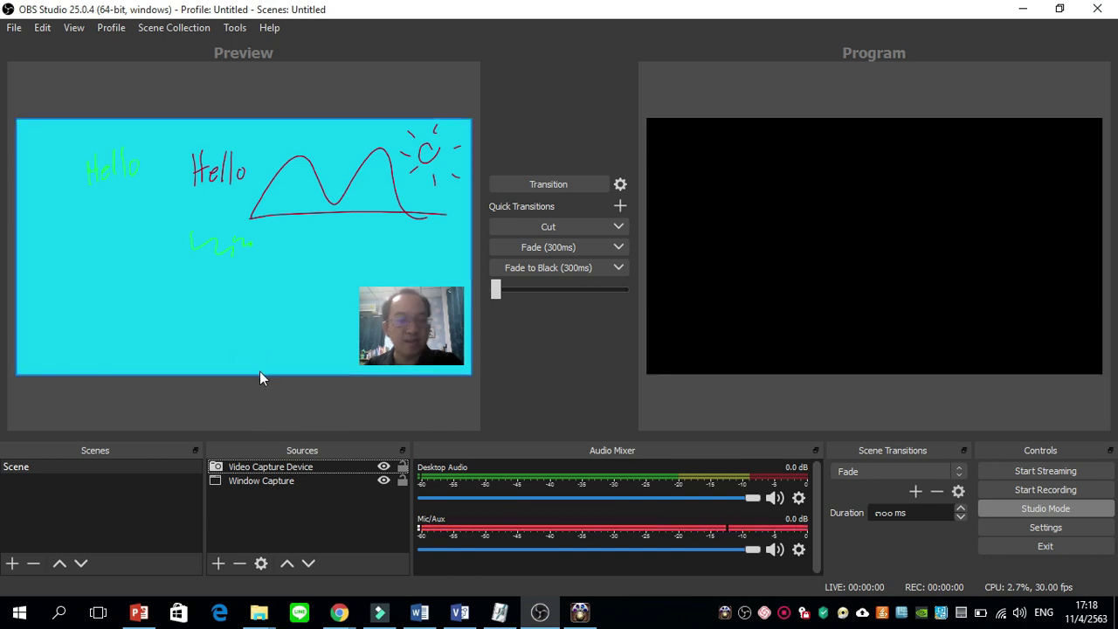
left_click(158, 518)
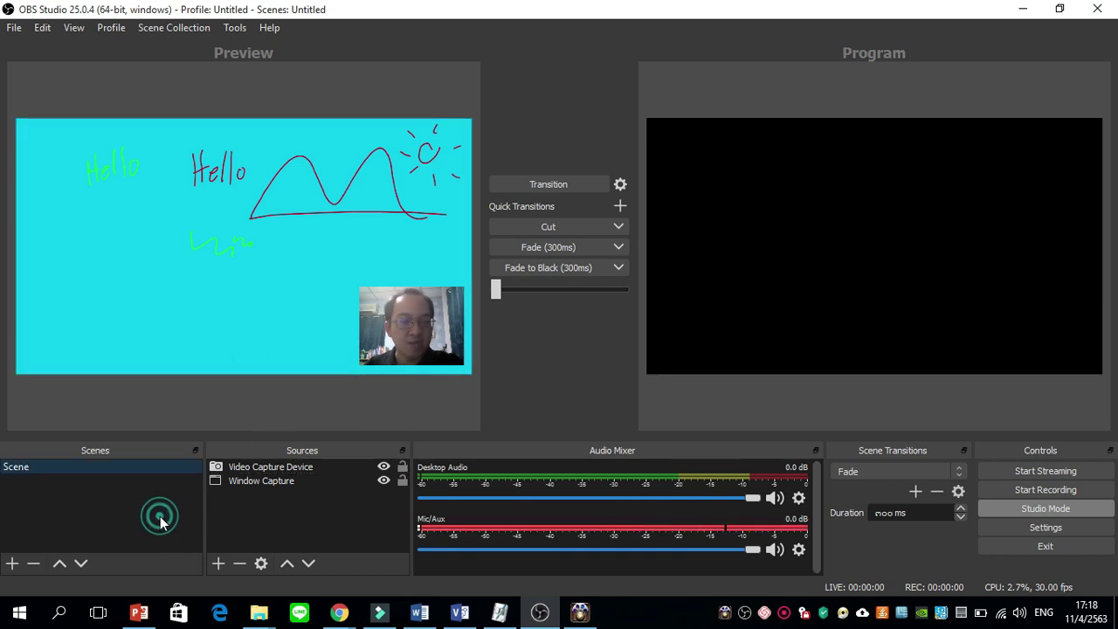
Add a new scene named Title
left_click(13, 570)
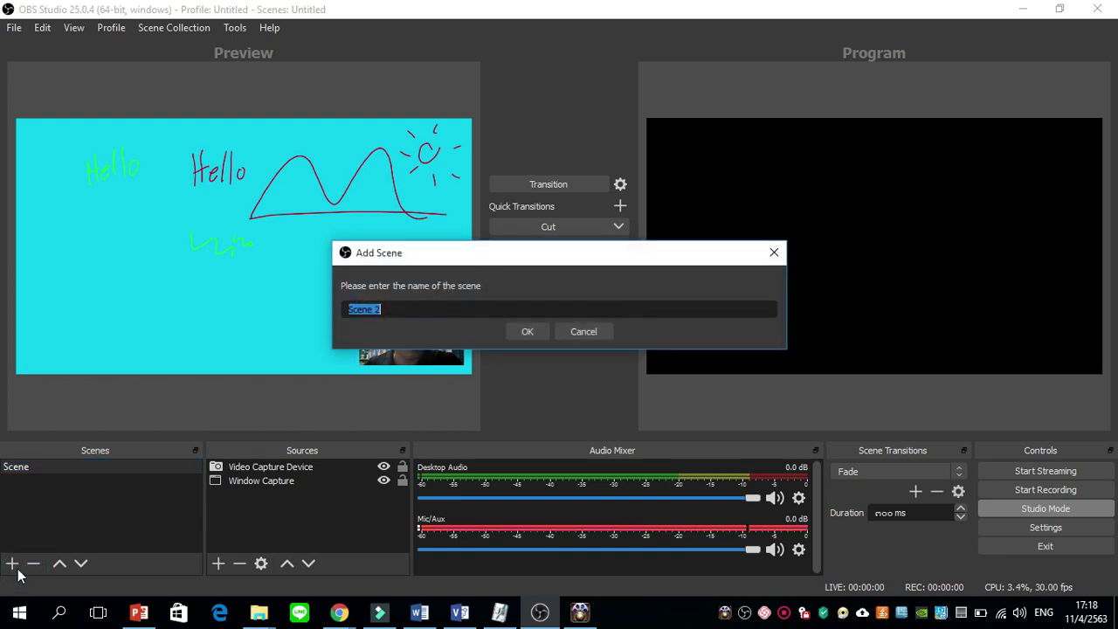
left_click(429, 310)
double_click(429, 309)
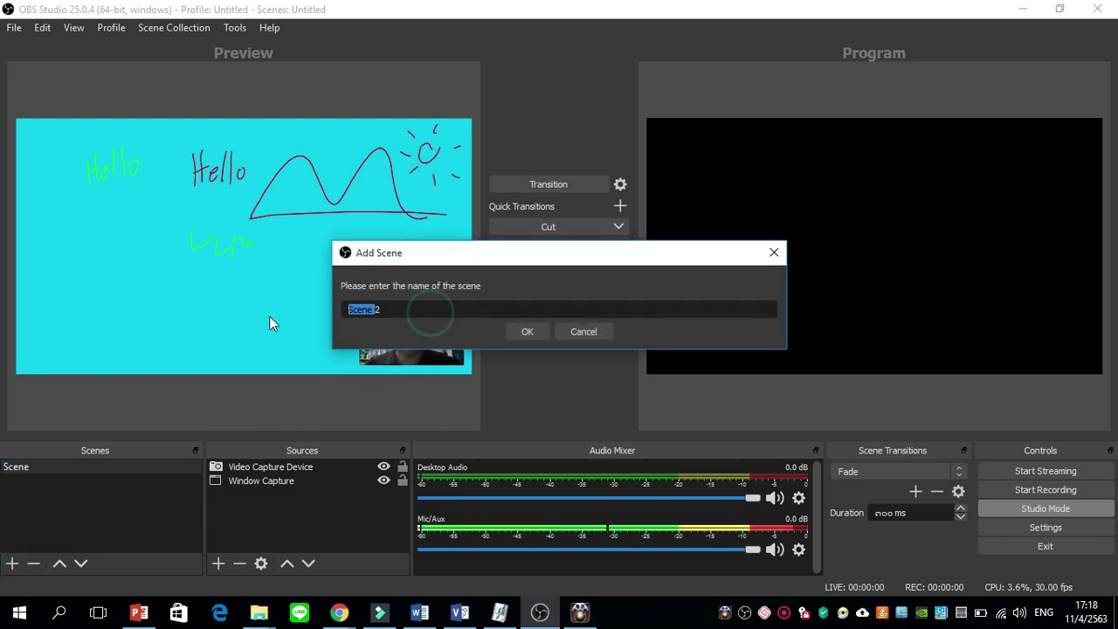
key("BackSpace")
key("Delete")
type("T")
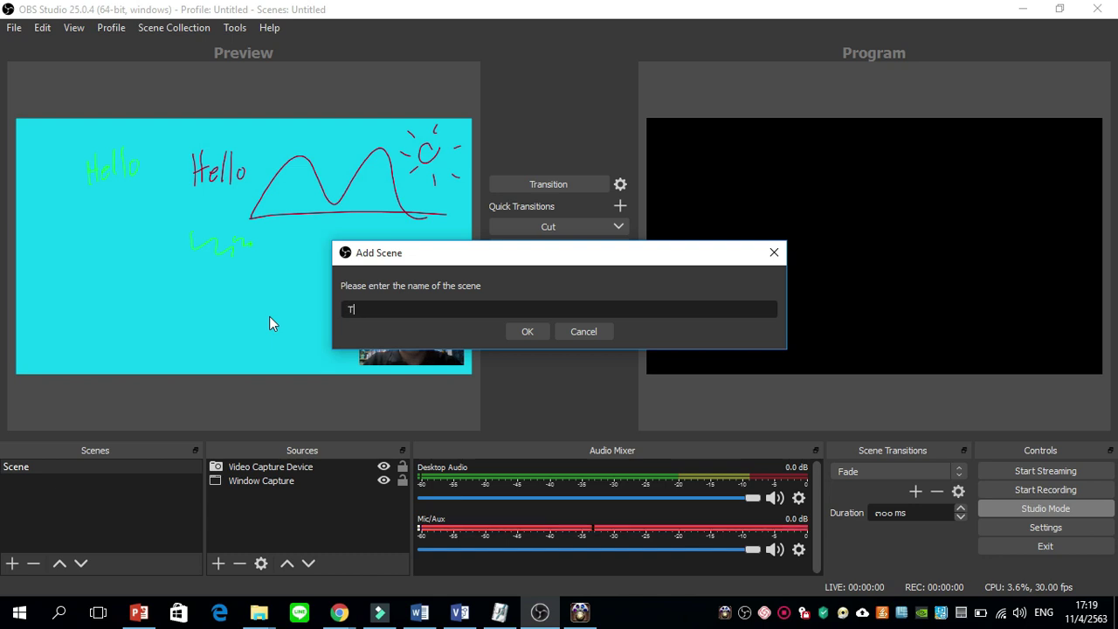
type("itle")
left_click(524, 333)
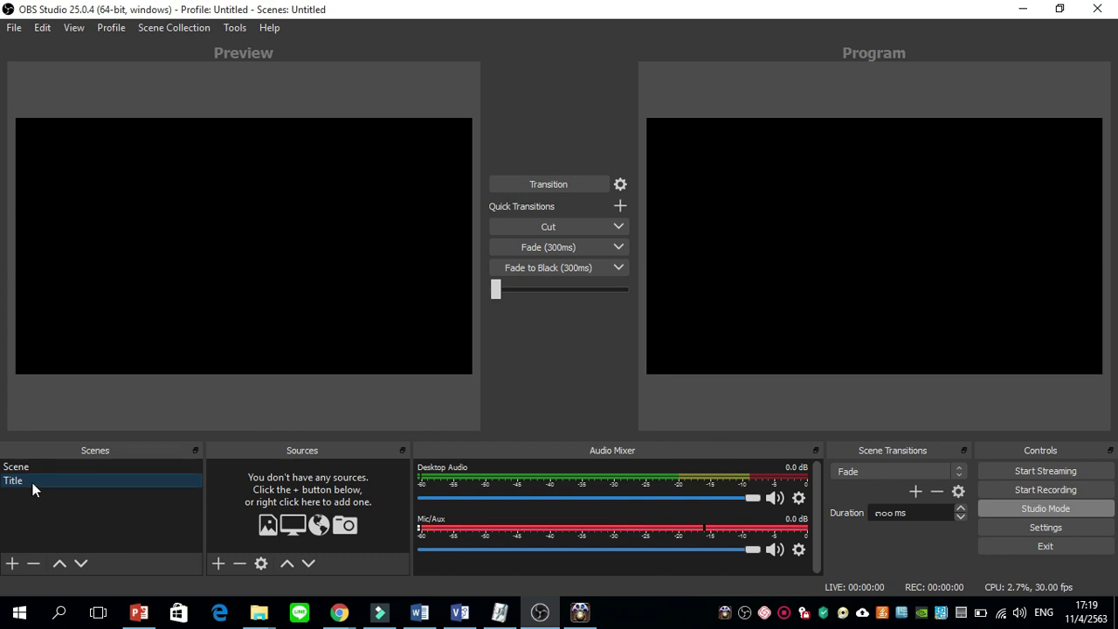
Add a new Image source to the Title scene, keeping the suggested source name
left_click(220, 565)
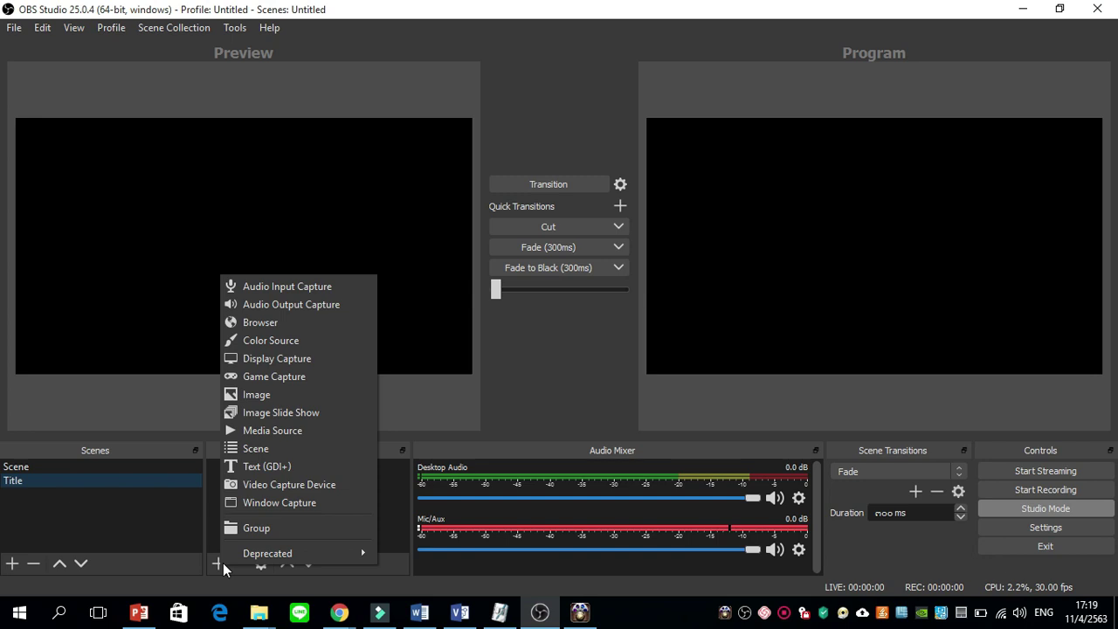
left_click(298, 396)
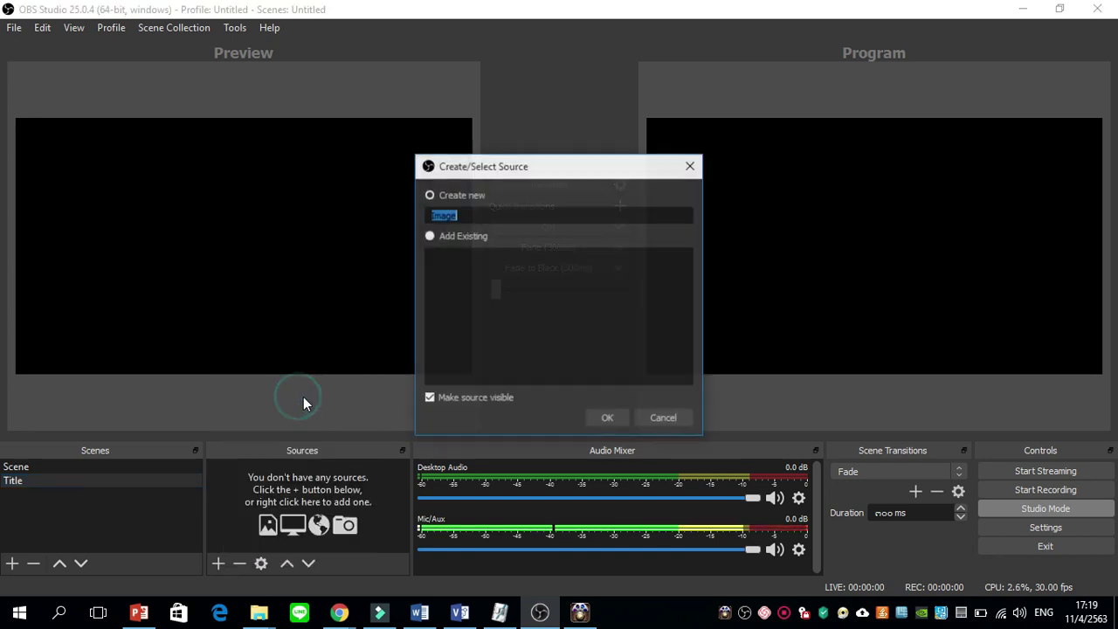
left_click(606, 421)
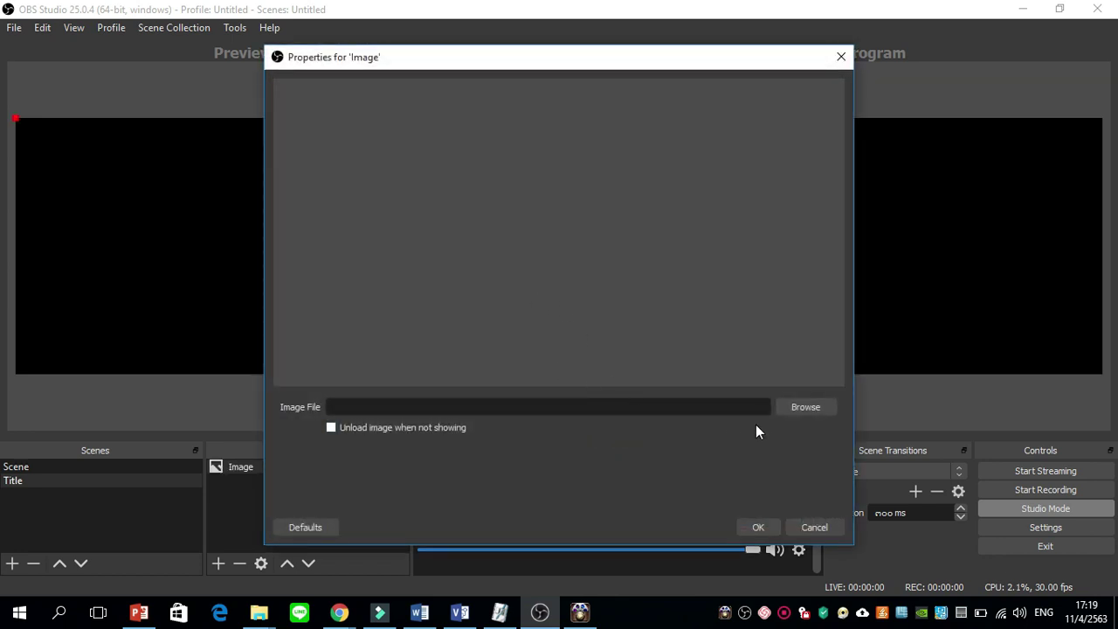
Load ipadteaching.png from the Downloads folder as the Image source's file and accept the source properties
left_click(799, 408)
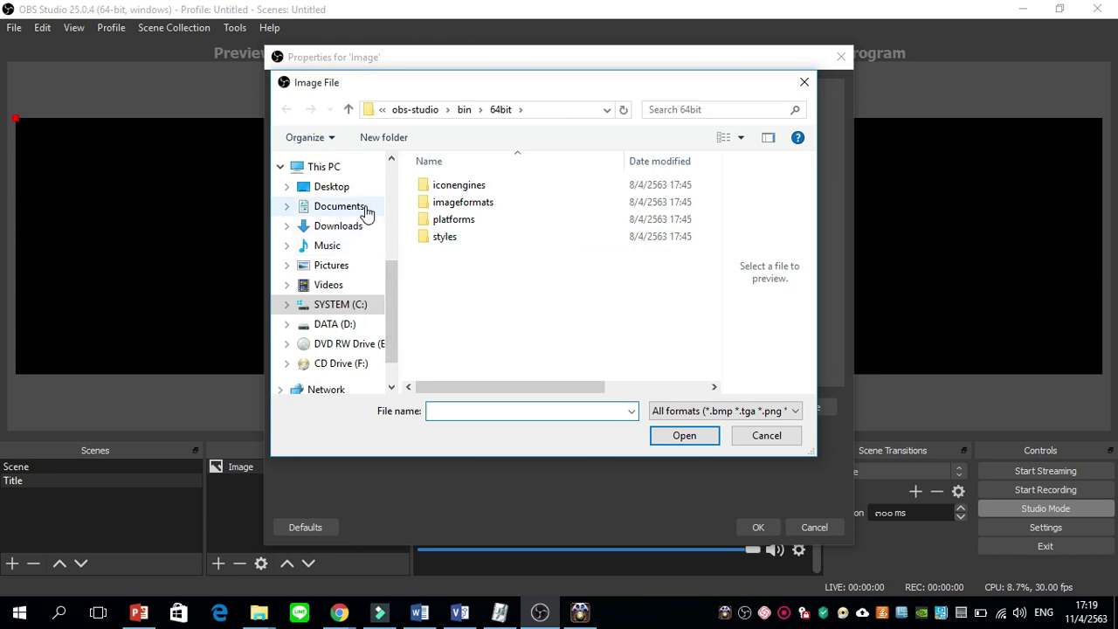
left_click_drag(394, 294, 404, 203)
left_click(340, 181)
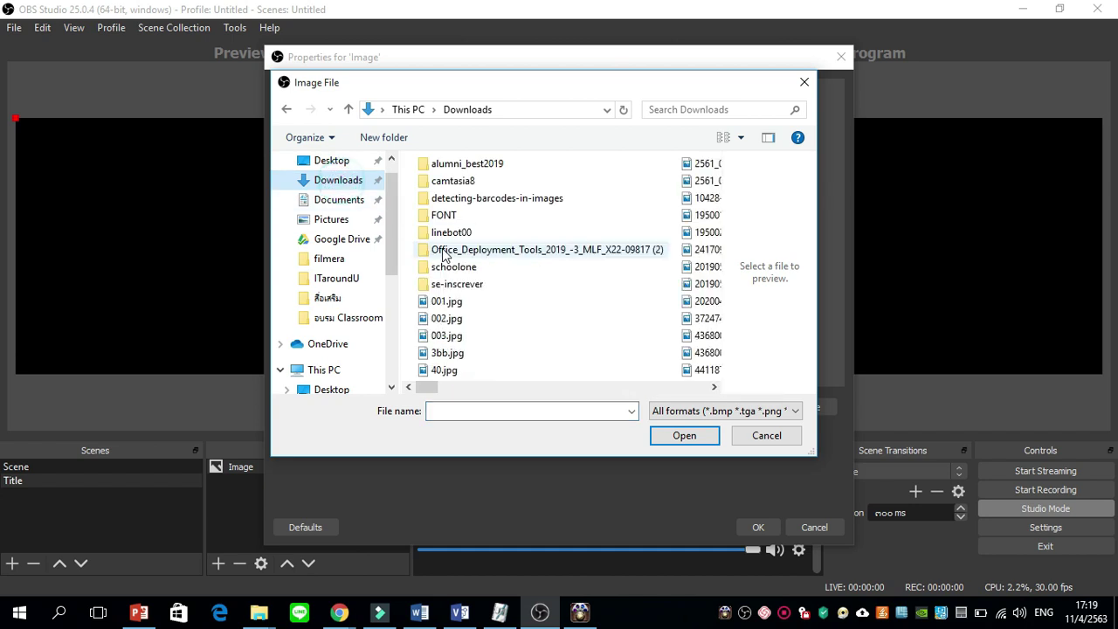
key("i")
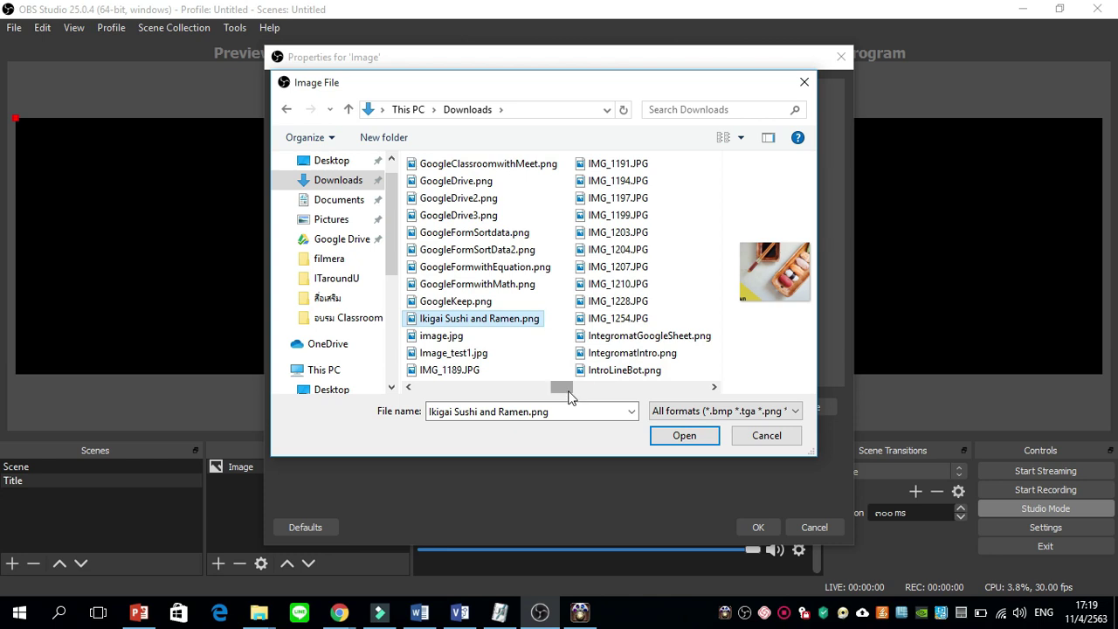
left_click(714, 387)
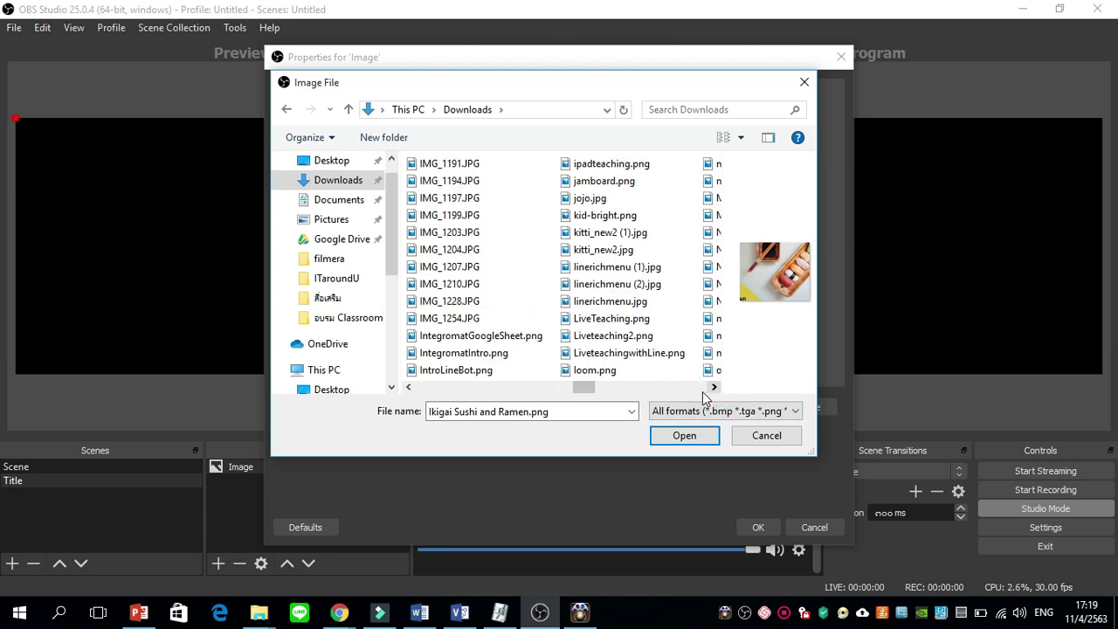
left_click(603, 163)
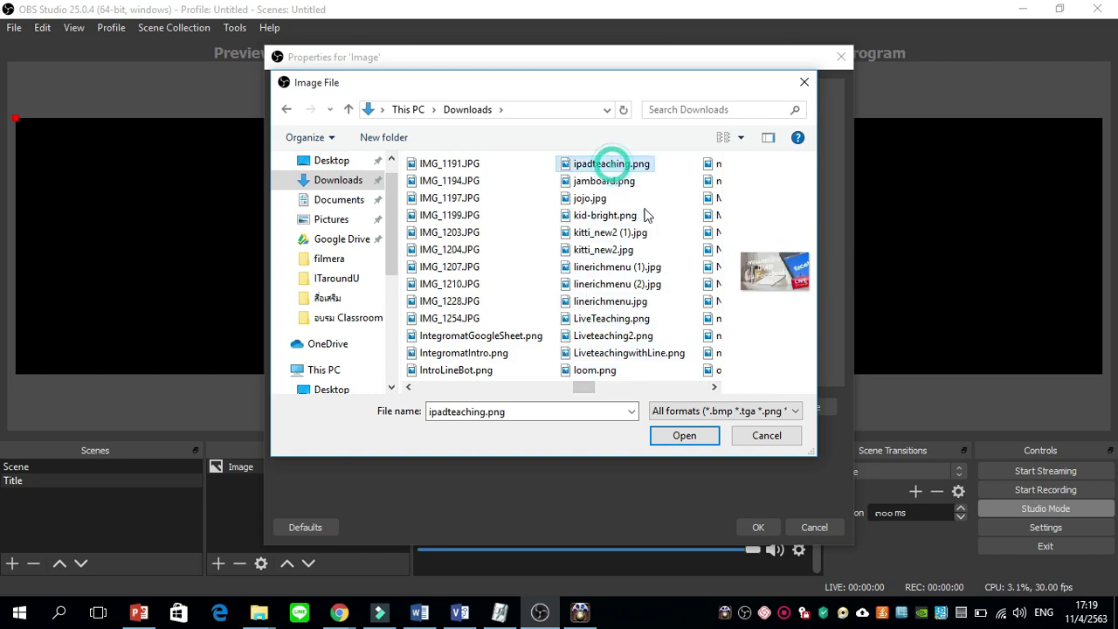
left_click(685, 439)
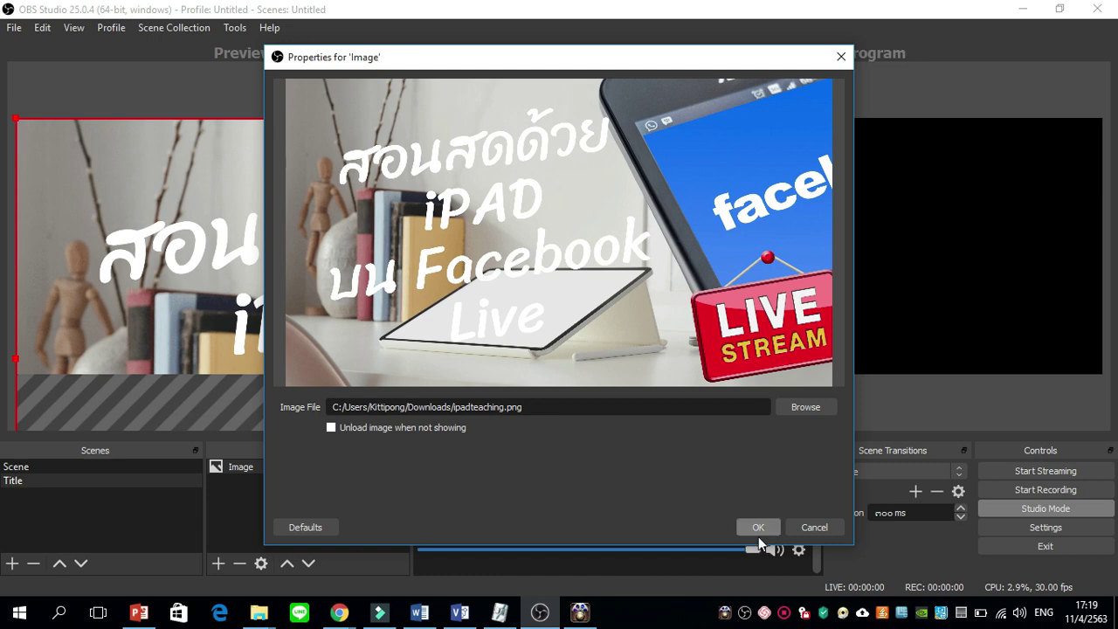
left_click(757, 527)
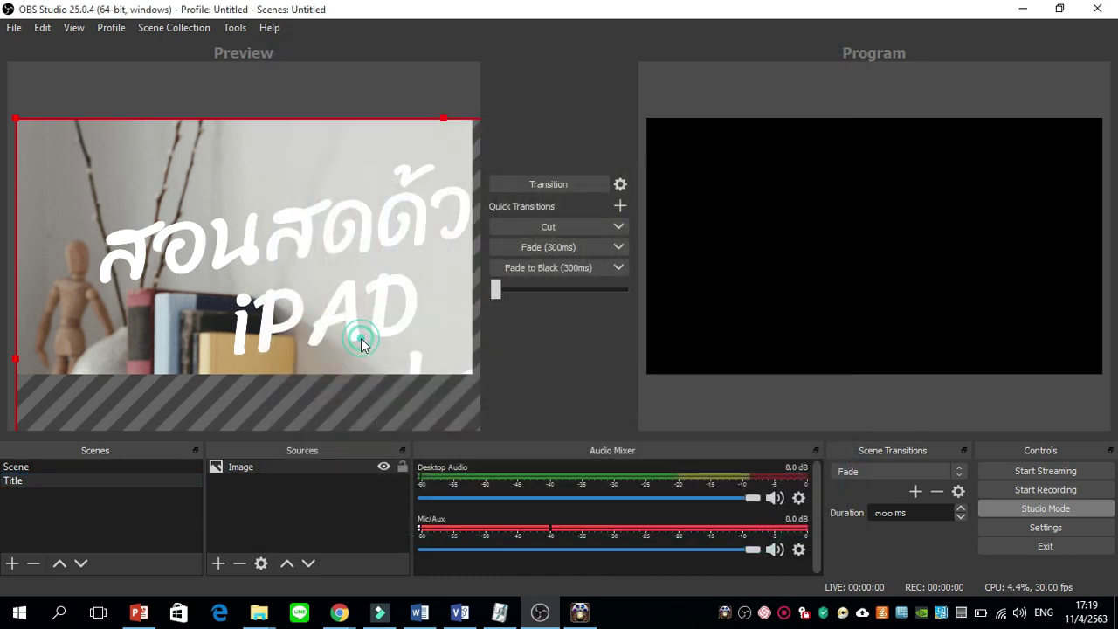
Move and scale the cover image in the Title scene to fill the whole preview canvas, and deselect it
left_click_drag(363, 325, 379, 304)
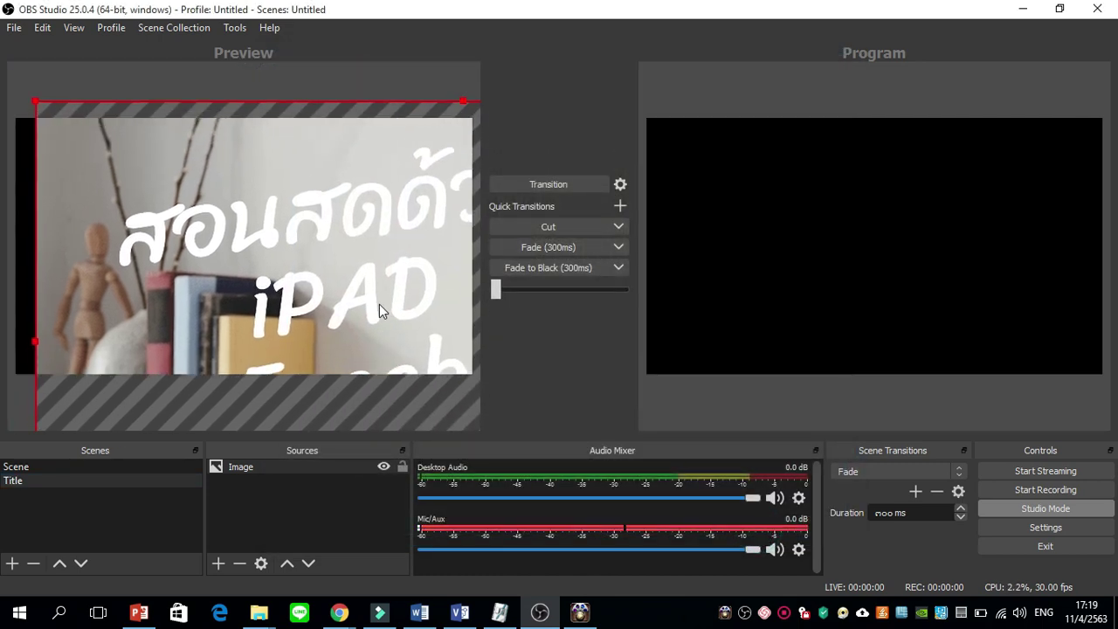
left_click_drag(34, 105, 129, 193)
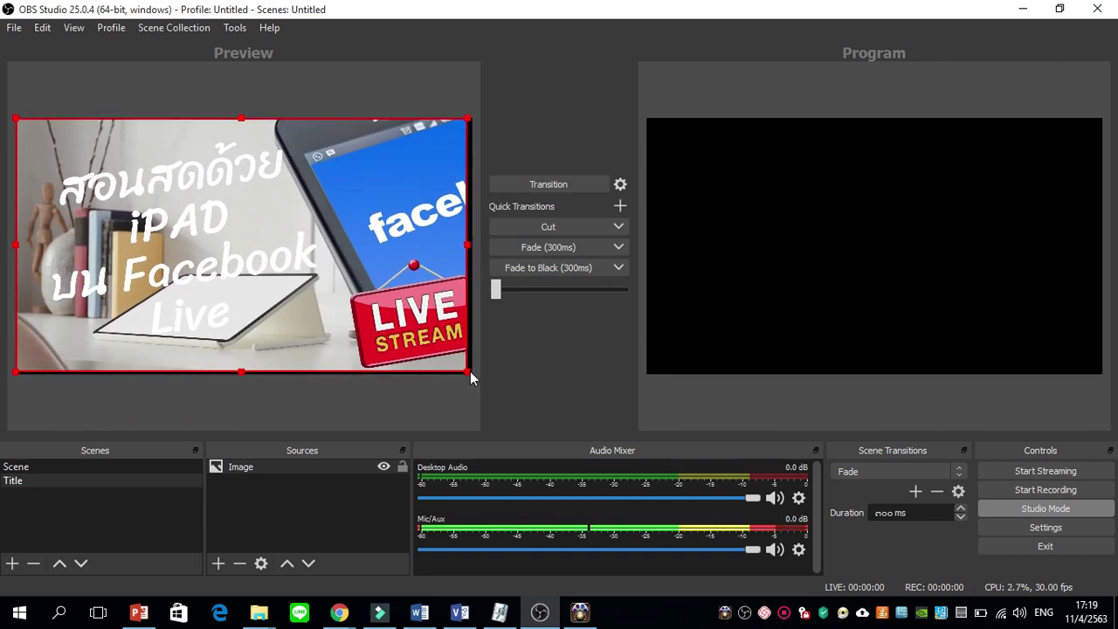
left_click_drag(470, 372, 473, 375)
left_click(433, 397)
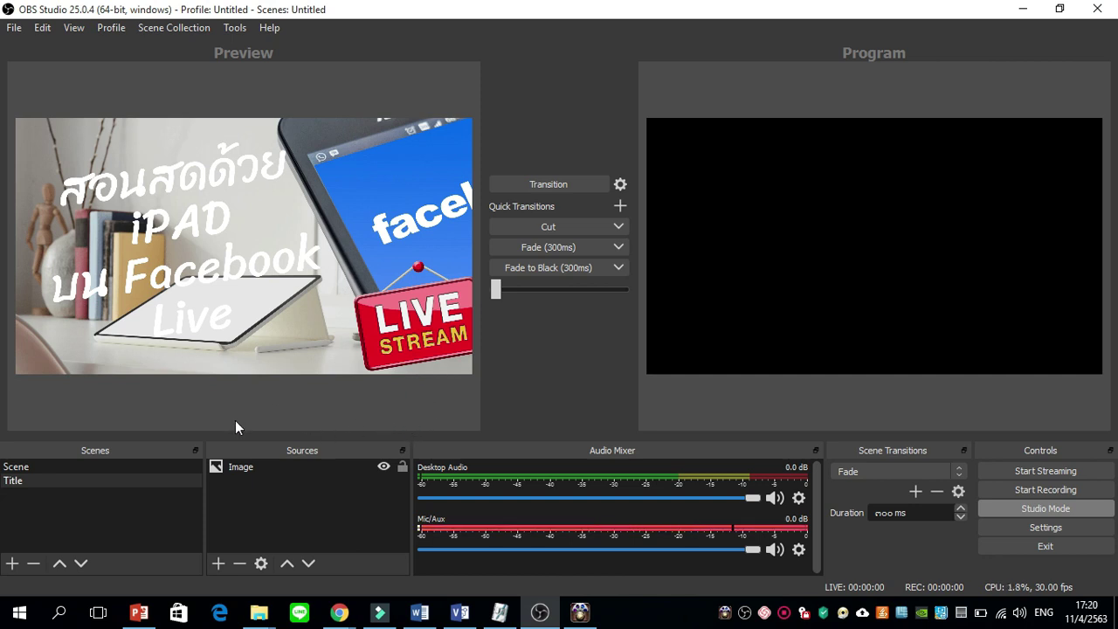
Switch back and forth between the Scene and Title scenes to compare their previews, ending on Title
left_click(33, 472)
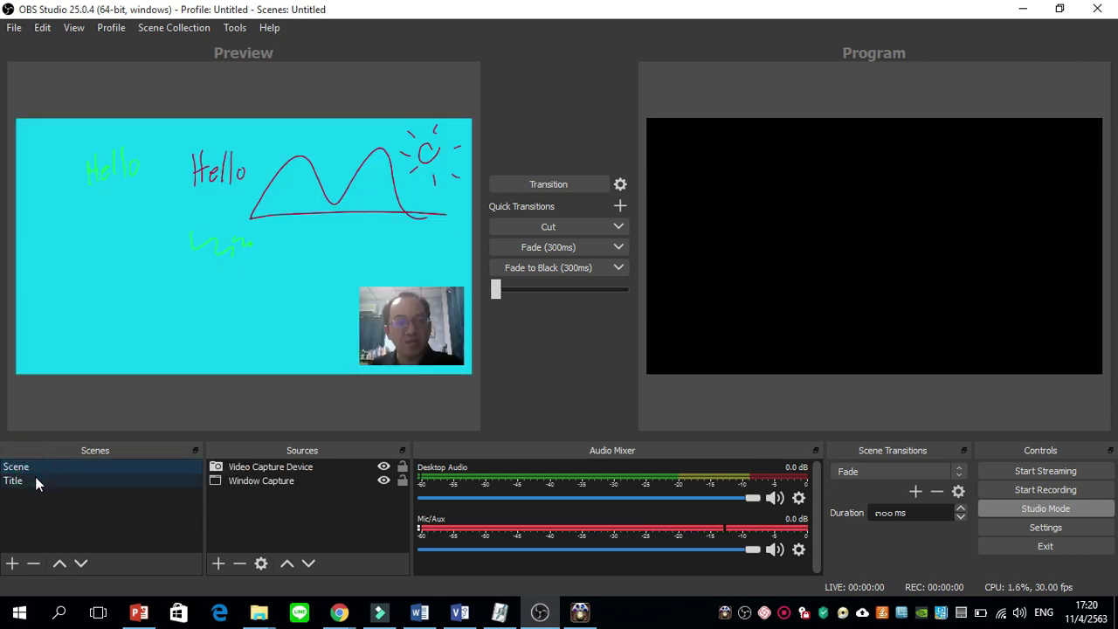
left_click(32, 480)
left_click(31, 467)
left_click(33, 481)
left_click(35, 467)
left_click(33, 479)
left_click(35, 468)
left_click(34, 481)
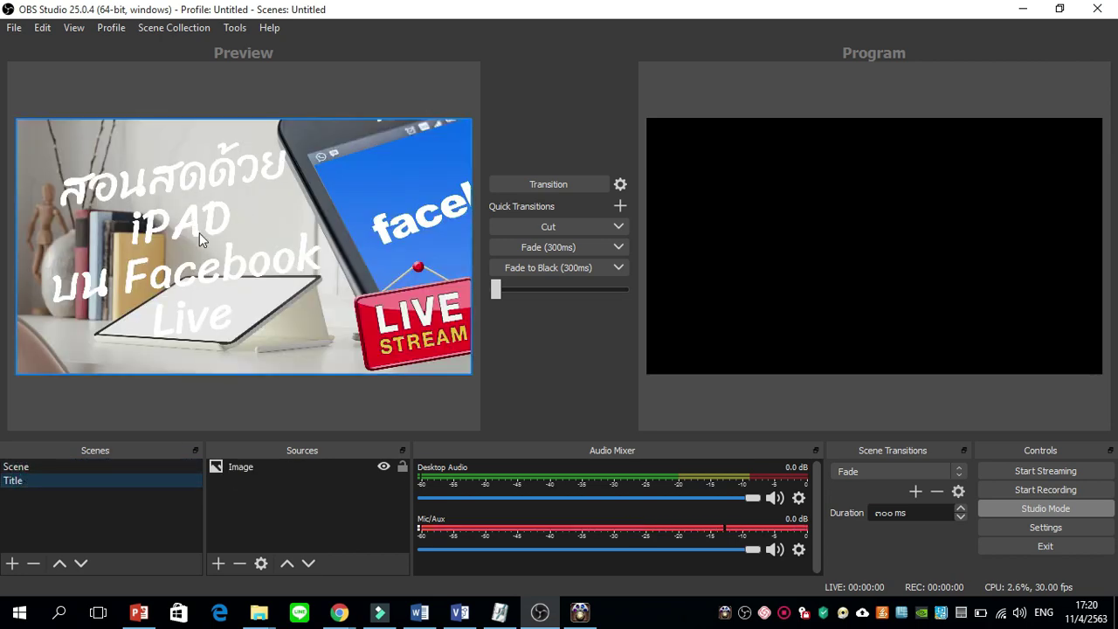
Open the list of source types for adding another source to the Title scene
left_click(216, 563)
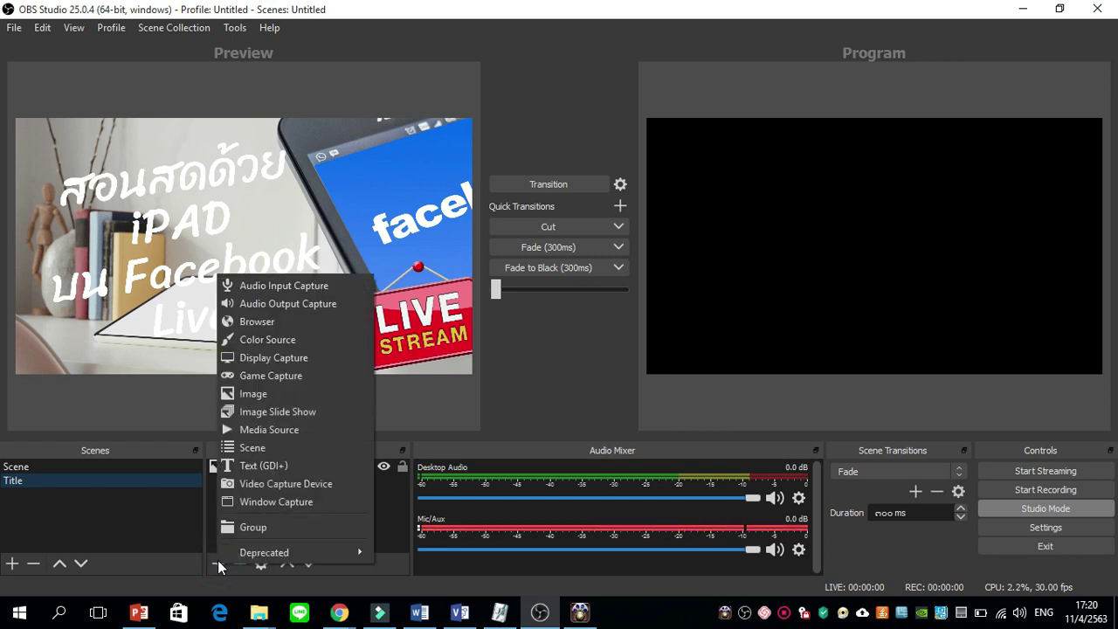